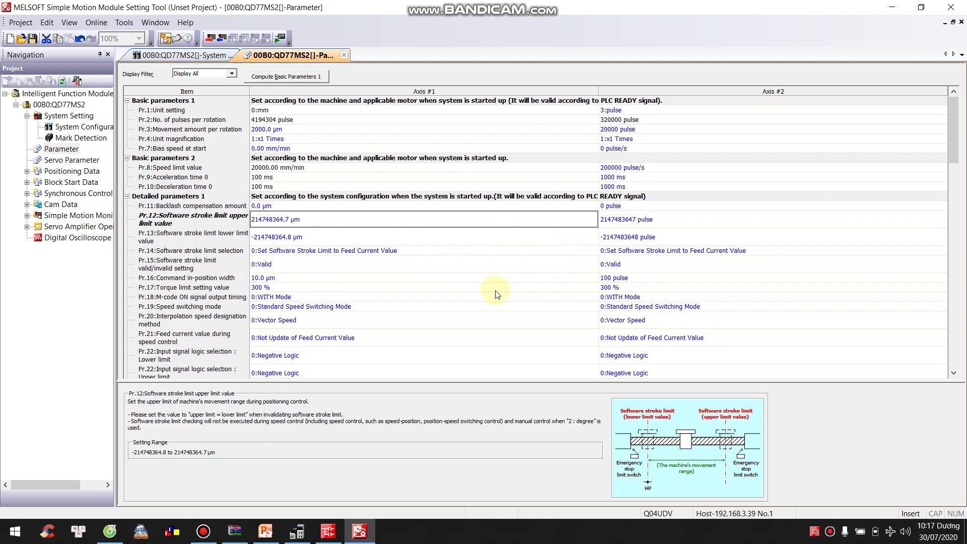
Examine the Axis #1 software stroke limit lower value and the options of the stroke limit valid/invalid setting
{"action": "left_click", "coordinate": [301, 243]}
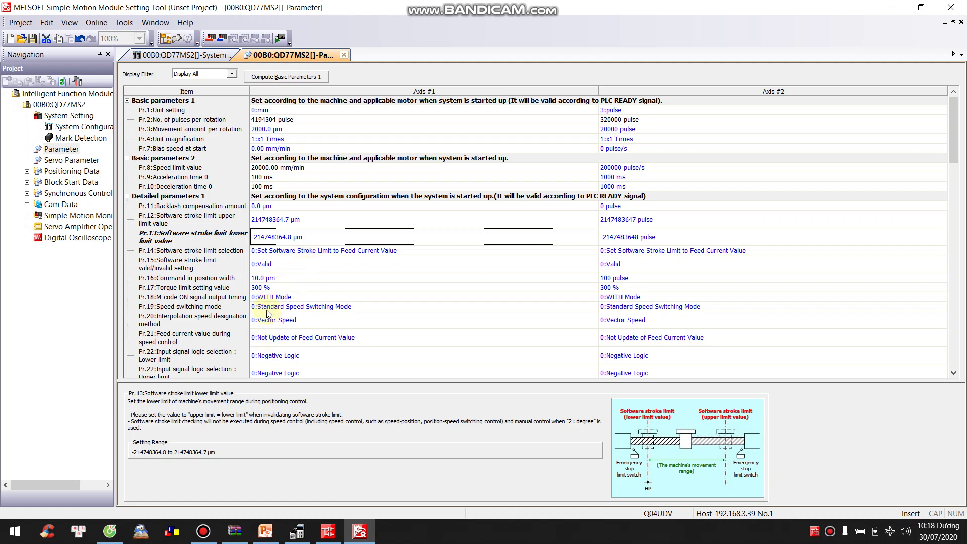
{"action": "left_click", "coordinate": [271, 267]}
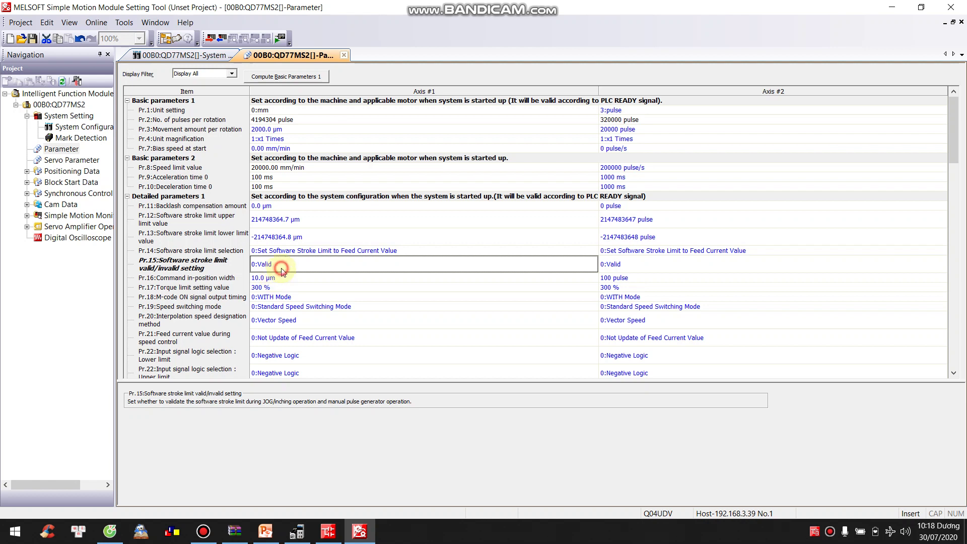
{"action": "left_click", "coordinate": [282, 267]}
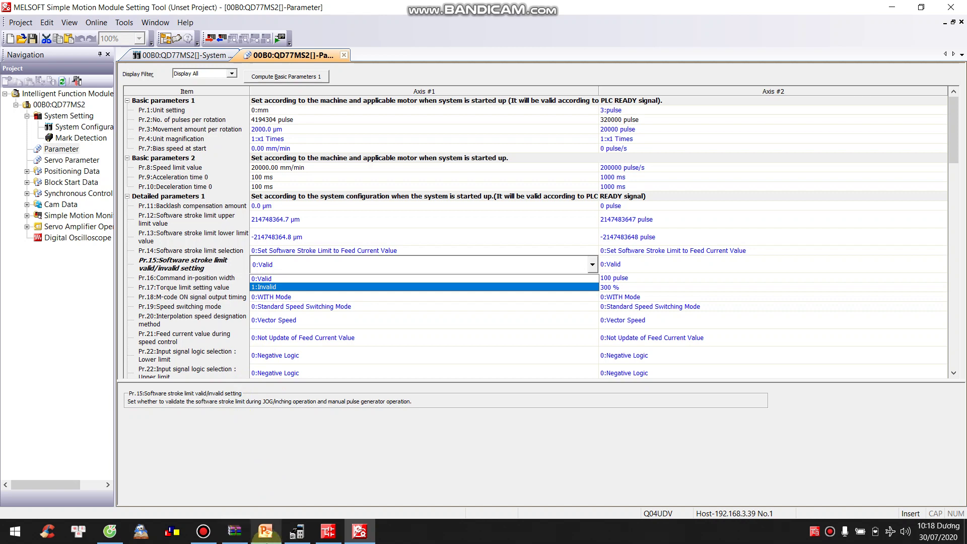
{"action": "left_click", "coordinate": [736, 298]}
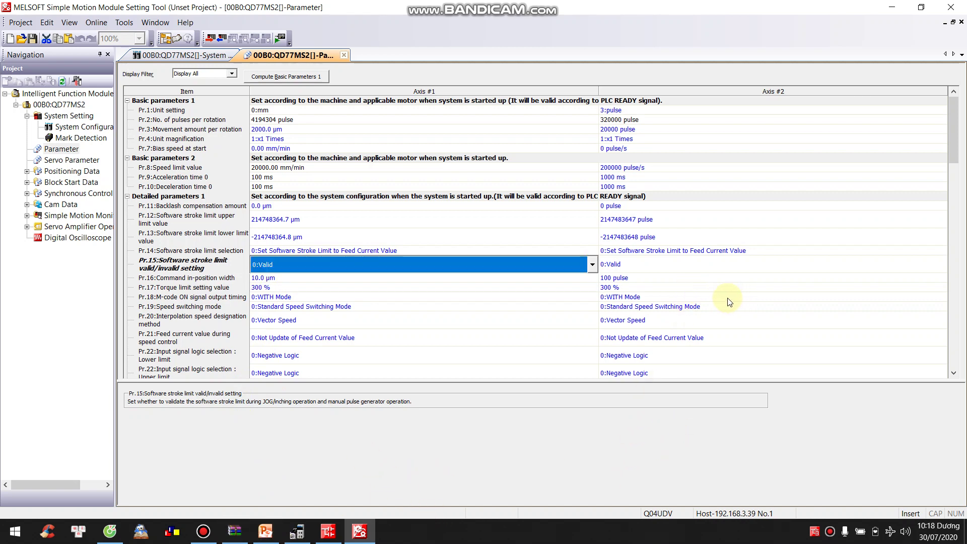
Look through the remaining Detailed parameters 1 and examine the Axis #1 JOG speed limit value in Detailed parameters 2
{"action": "scroll", "coordinate": [729, 305], "scroll_direction": "down", "scroll_amount": 1}
{"action": "scroll", "coordinate": [722, 316], "scroll_direction": "down", "scroll_amount": 1}
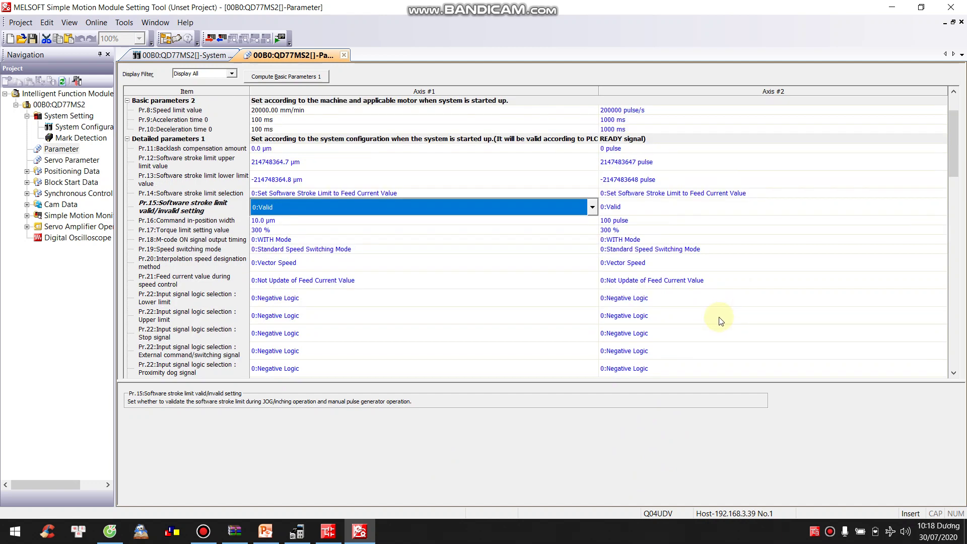
{"action": "scroll", "coordinate": [717, 331], "scroll_direction": "down", "scroll_amount": 3}
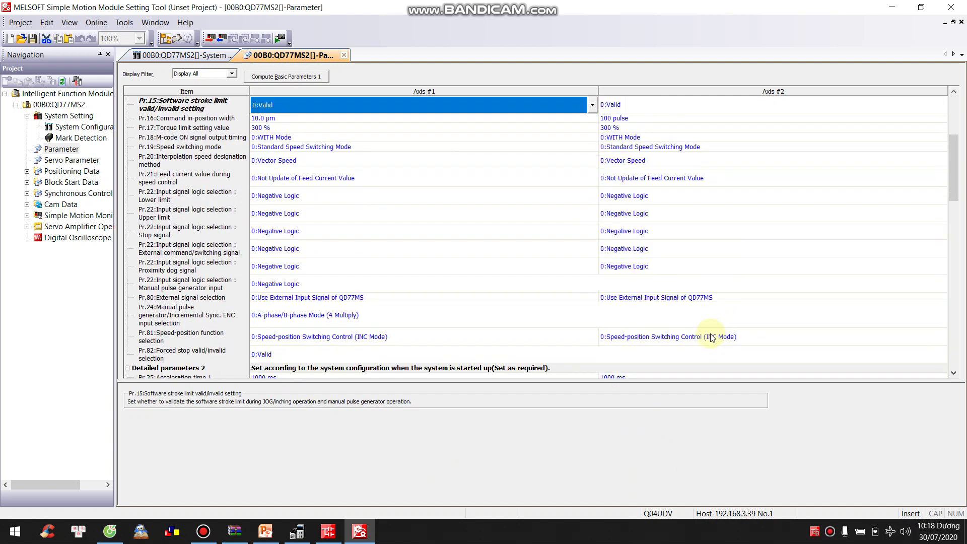
{"action": "scroll", "coordinate": [710, 337], "scroll_direction": "down", "scroll_amount": 3}
{"action": "scroll", "coordinate": [708, 344], "scroll_direction": "down", "scroll_amount": 3}
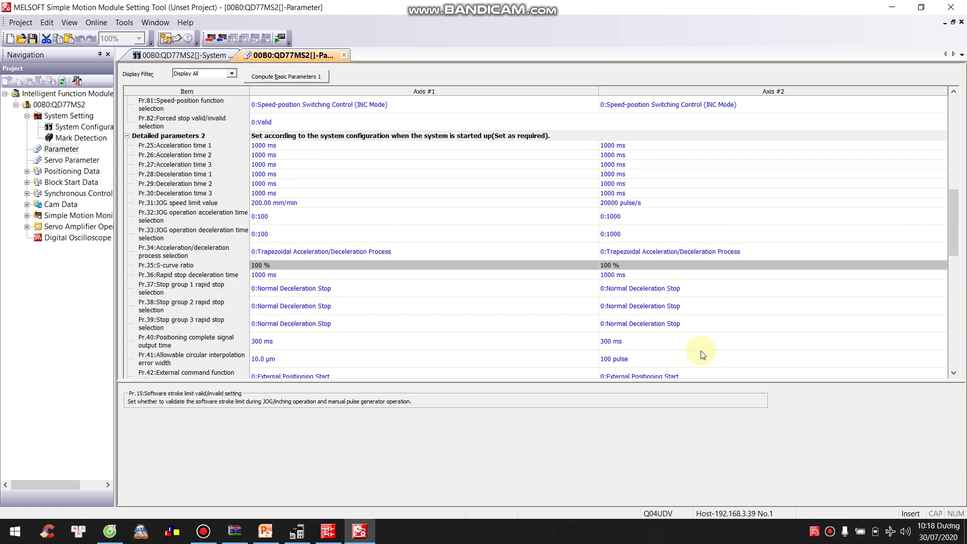
{"action": "scroll", "coordinate": [699, 352], "scroll_direction": "down", "scroll_amount": 1}
{"action": "scroll", "coordinate": [700, 353], "scroll_direction": "up", "scroll_amount": 1}
{"action": "left_click", "coordinate": [266, 206]}
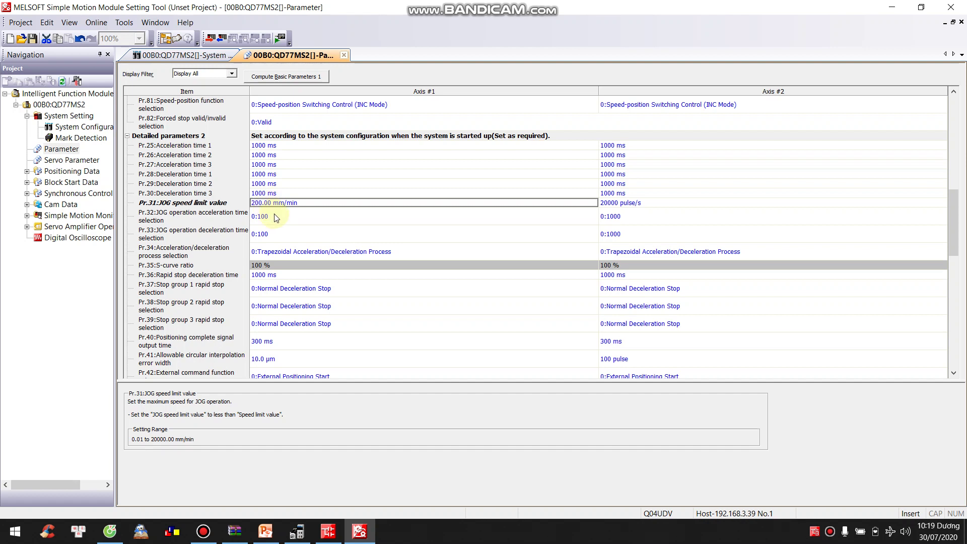
Look over the rest of Detailed parameters 2 and the HPR basic and detailed parameters
{"action": "scroll", "coordinate": [331, 224], "scroll_direction": "down", "scroll_amount": 2}
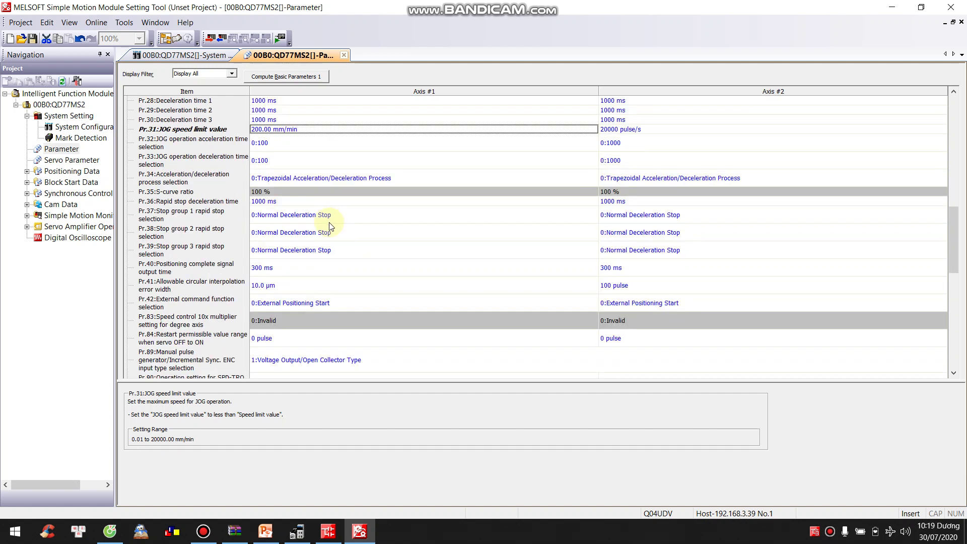
{"action": "scroll", "coordinate": [331, 226], "scroll_direction": "down", "scroll_amount": 6}
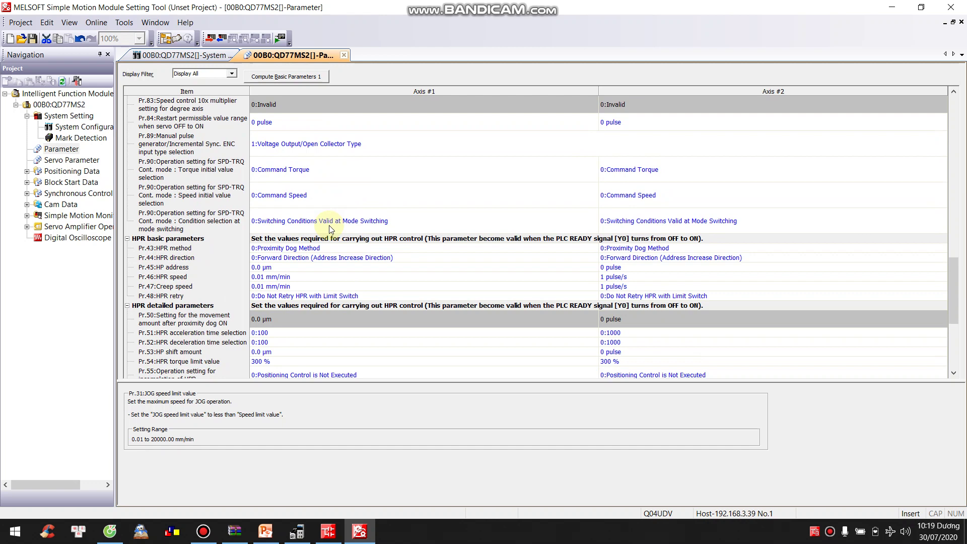
{"action": "scroll", "coordinate": [331, 228], "scroll_direction": "down", "scroll_amount": 1}
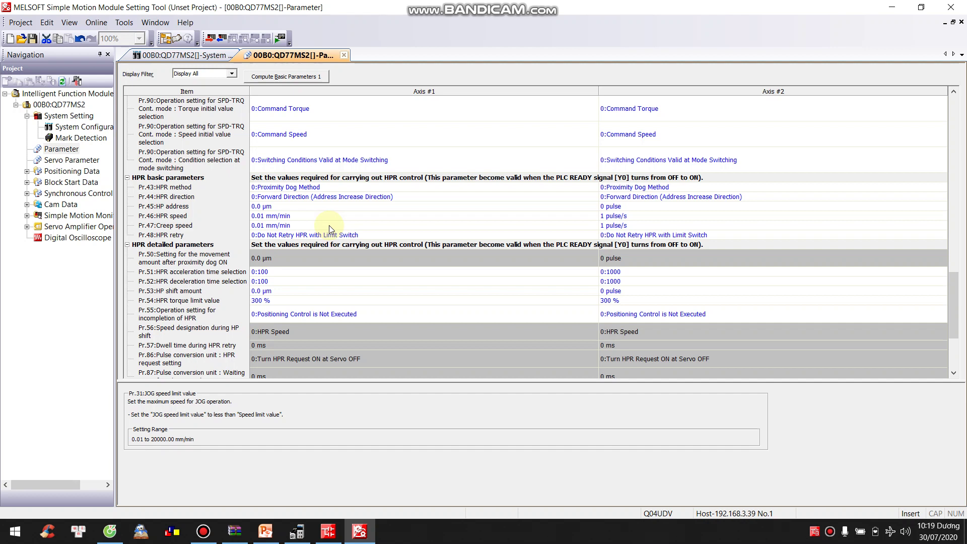
{"action": "scroll", "coordinate": [330, 226], "scroll_direction": "up", "scroll_amount": 10}
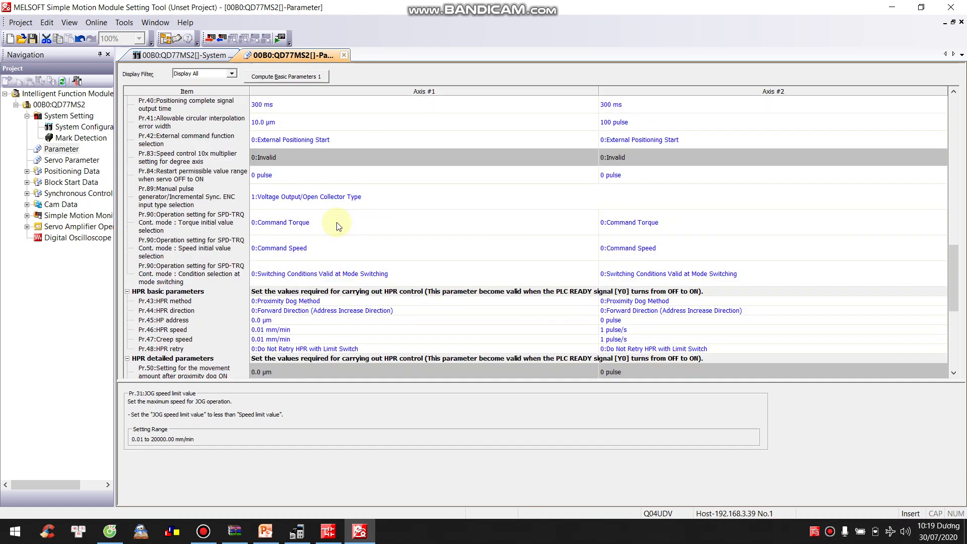
{"action": "scroll", "coordinate": [336, 232], "scroll_direction": "up", "scroll_amount": 4}
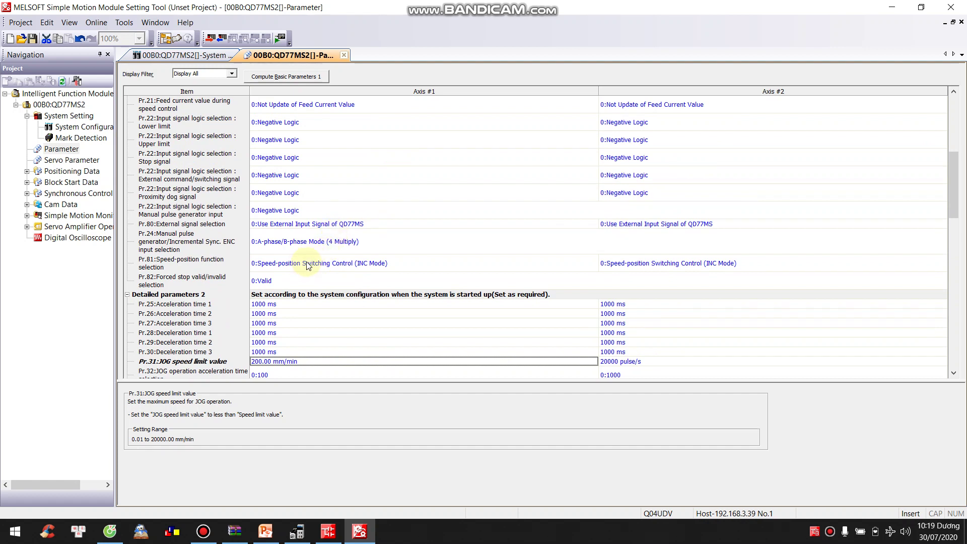
Examine the manual pulse generator input settings and the options for the Axis #1 external signal selection
{"action": "left_click", "coordinate": [205, 211]}
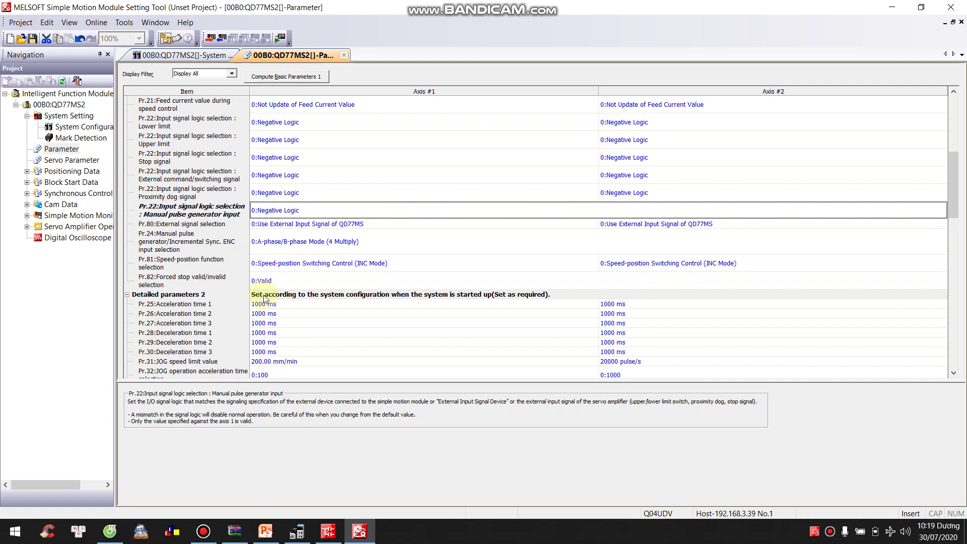
{"action": "left_click", "coordinate": [189, 238]}
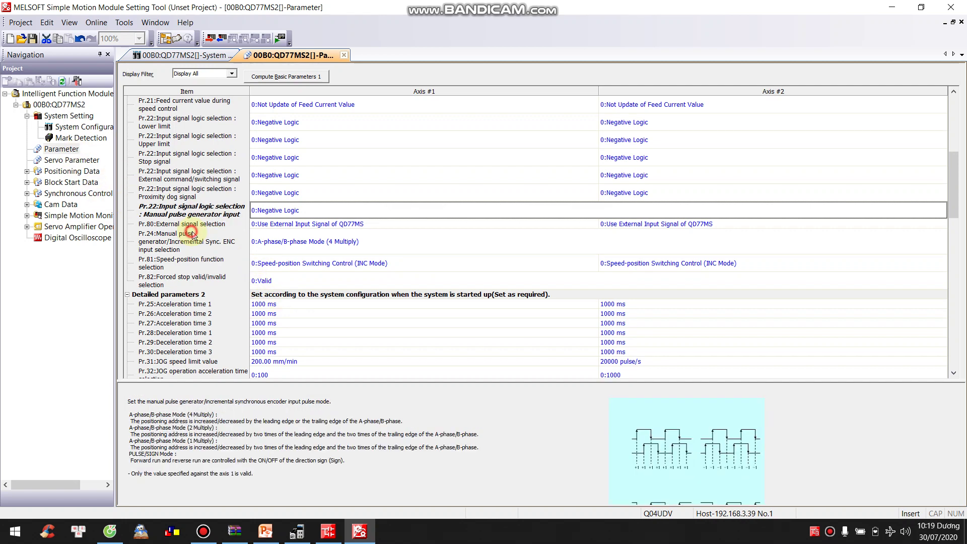
{"action": "left_click", "coordinate": [259, 226]}
{"action": "left_click", "coordinate": [278, 226]}
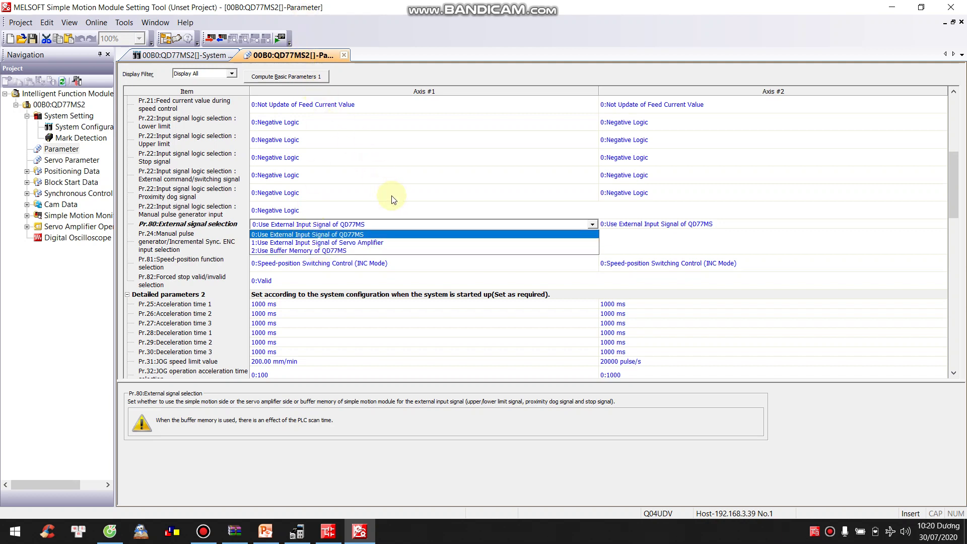
{"action": "left_click", "coordinate": [401, 210]}
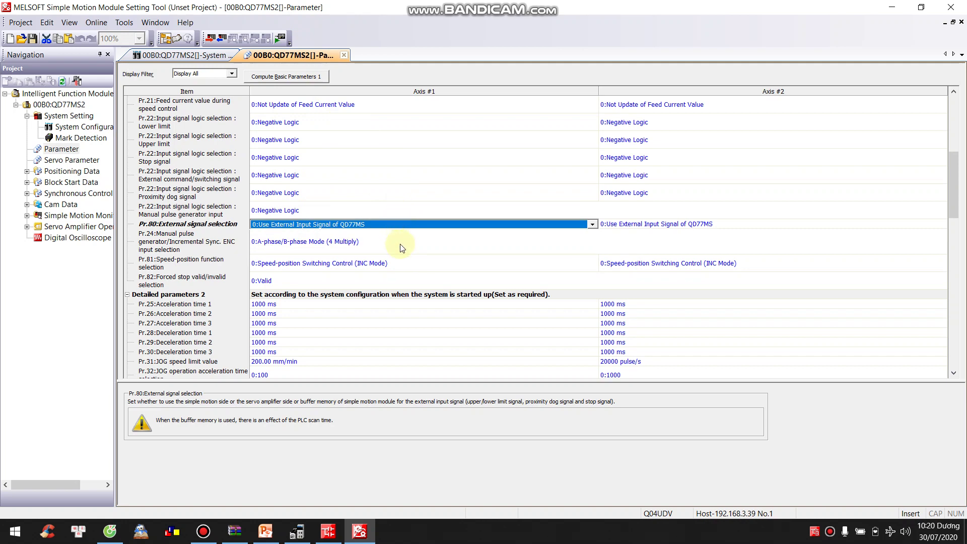
Review the HPR and Expansion parameters and examine the Axis #1 options for optional data monitor data type setting 1
{"action": "scroll", "coordinate": [403, 258], "scroll_direction": "down", "scroll_amount": 2}
{"action": "scroll", "coordinate": [403, 261], "scroll_direction": "down", "scroll_amount": 6}
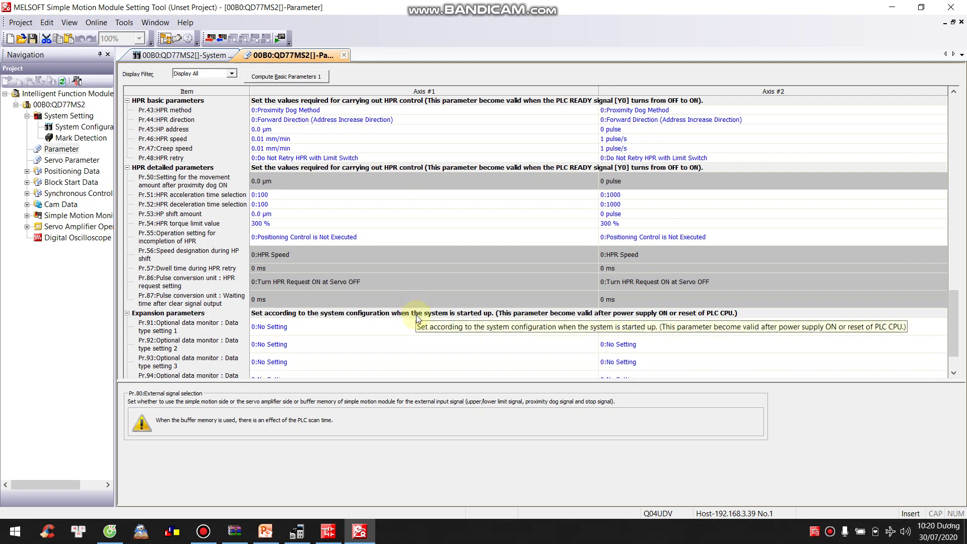
{"action": "scroll", "coordinate": [418, 324], "scroll_direction": "down", "scroll_amount": 1}
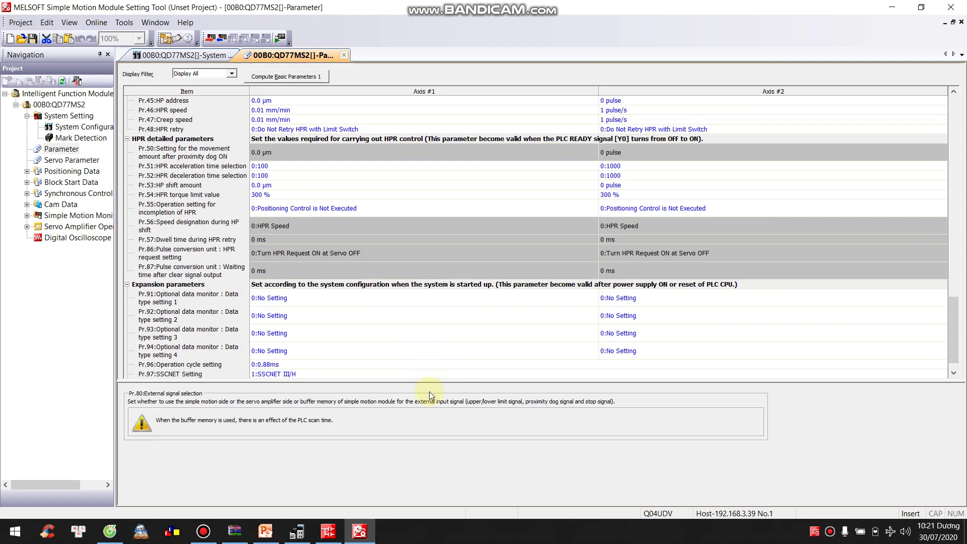
{"action": "scroll", "coordinate": [466, 377], "scroll_direction": "down", "scroll_amount": 1}
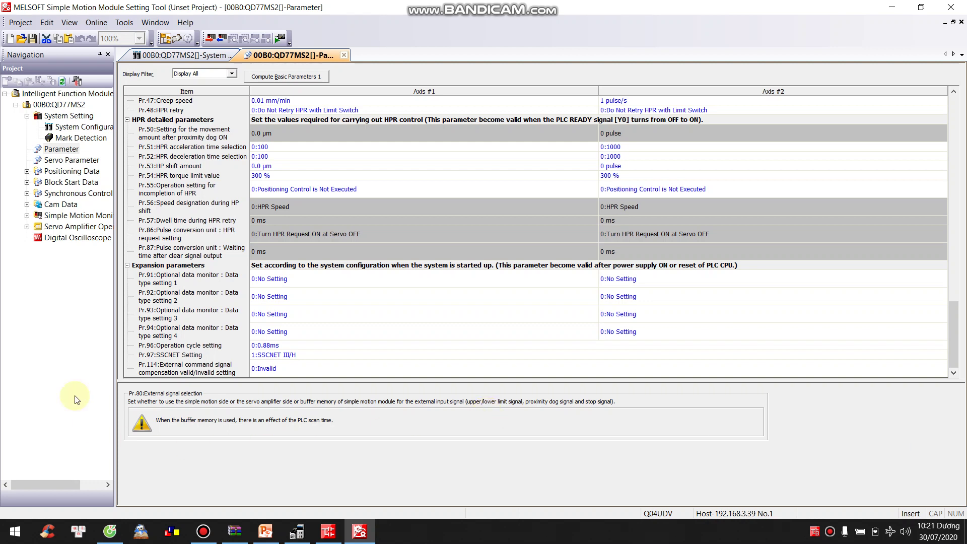
{"action": "left_click", "coordinate": [283, 286]}
{"action": "left_click", "coordinate": [284, 286]}
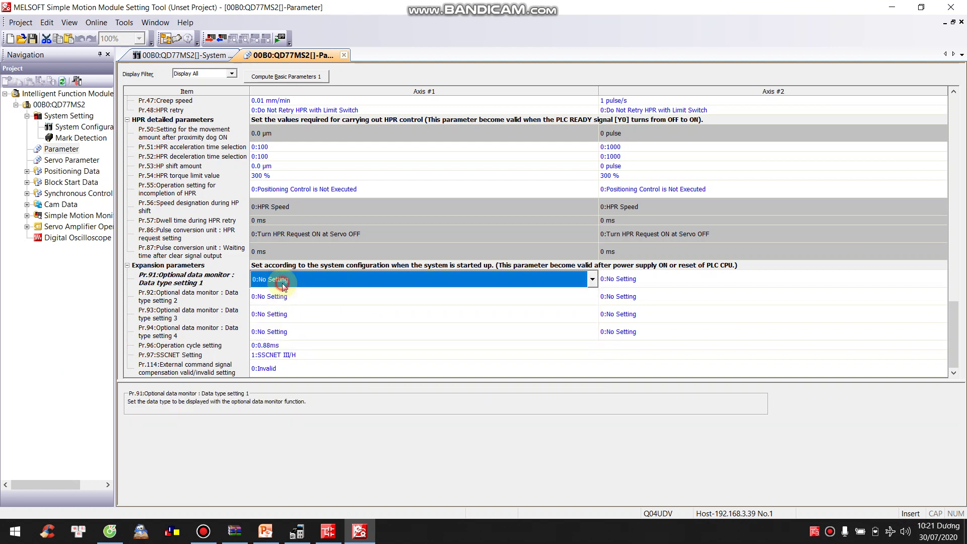
{"action": "left_click", "coordinate": [283, 286]}
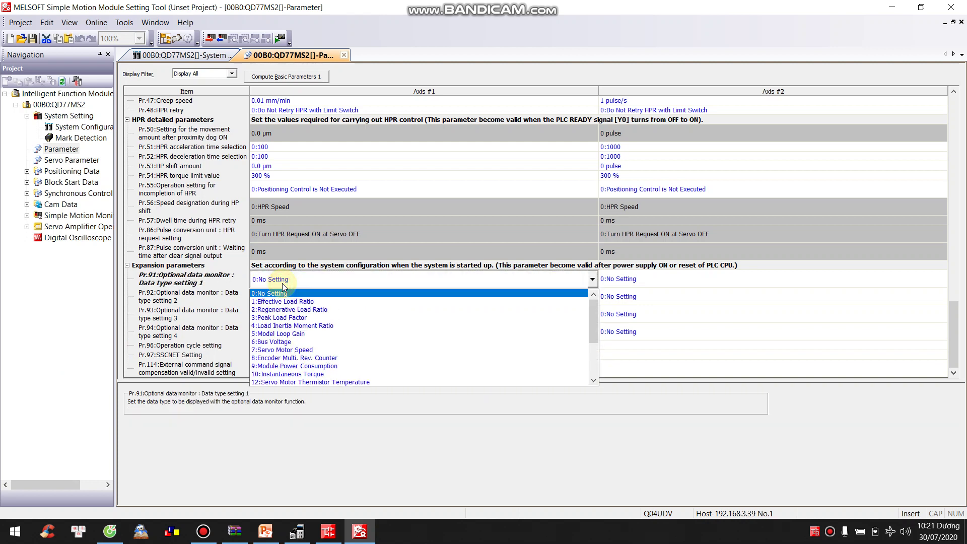
{"action": "left_click", "coordinate": [283, 286]}
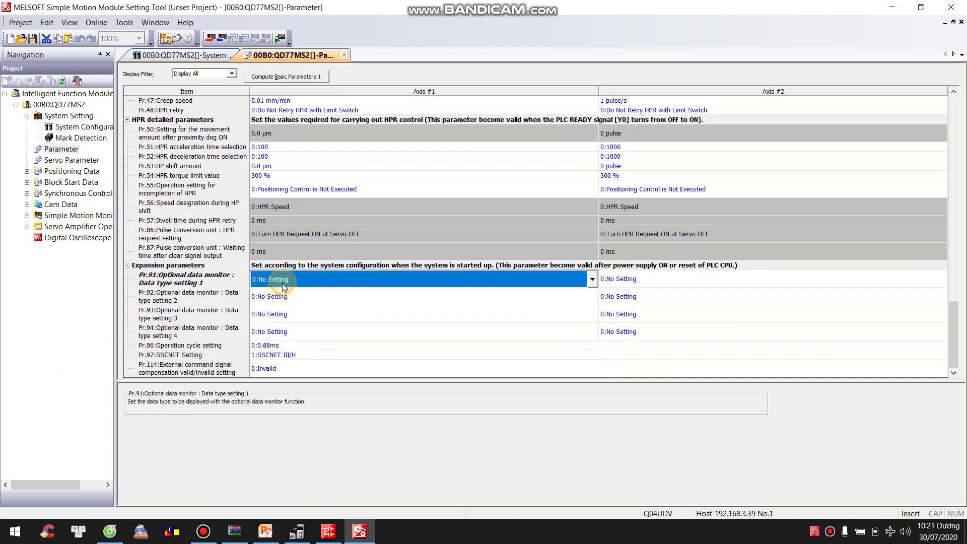
Open the servo parameters and widen the parameter category tree to examine its function and list display groups
{"action": "double_click", "coordinate": [78, 160]}
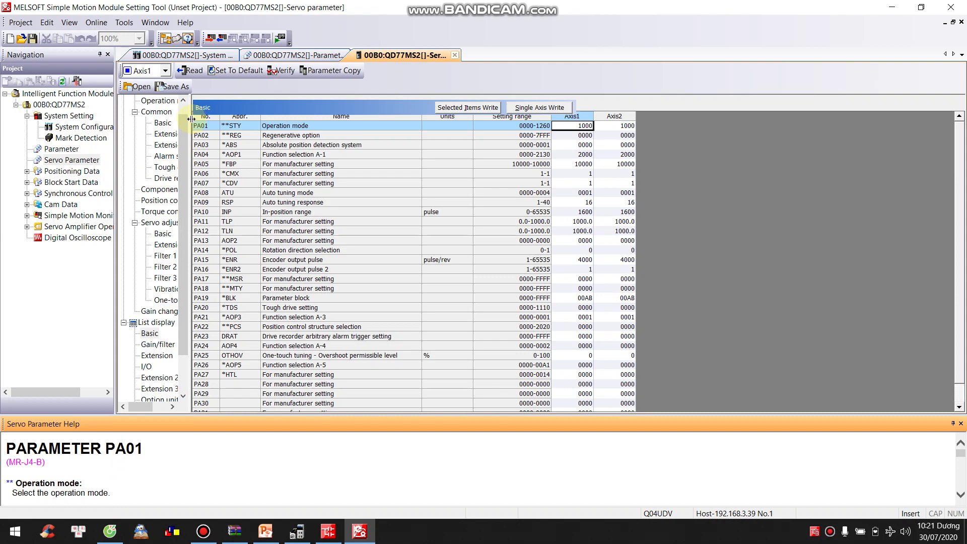
{"action": "left_click_drag", "start_coordinate": [191, 119], "coordinate": [250, 144]}
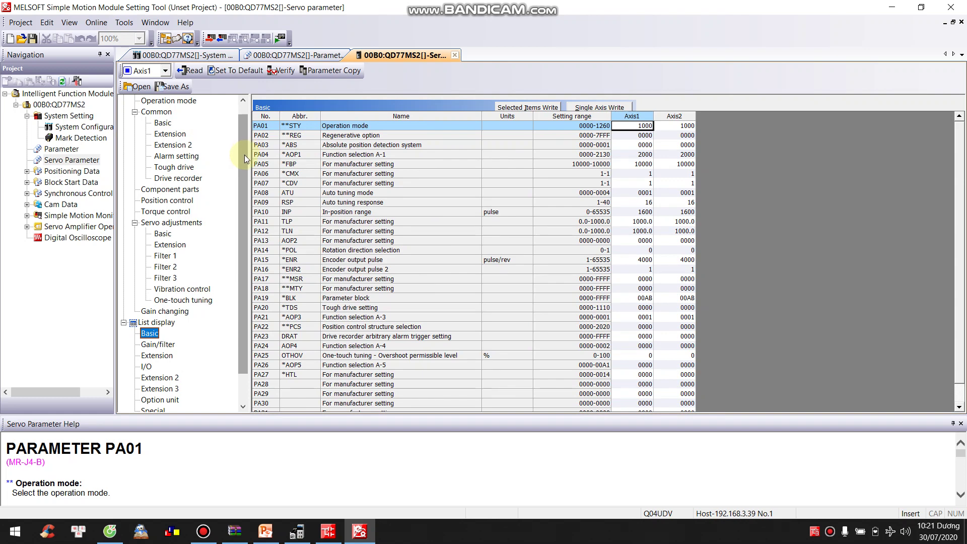
{"action": "left_click_drag", "start_coordinate": [244, 159], "coordinate": [244, 140]}
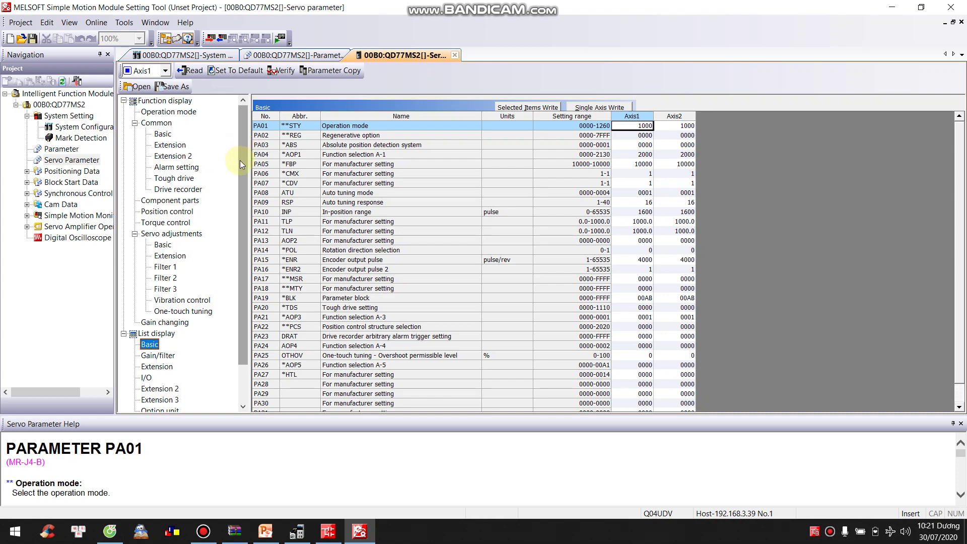
Expand Positioning Data in the project tree and open the Axis #1 positioning data table
{"action": "left_click", "coordinate": [69, 161]}
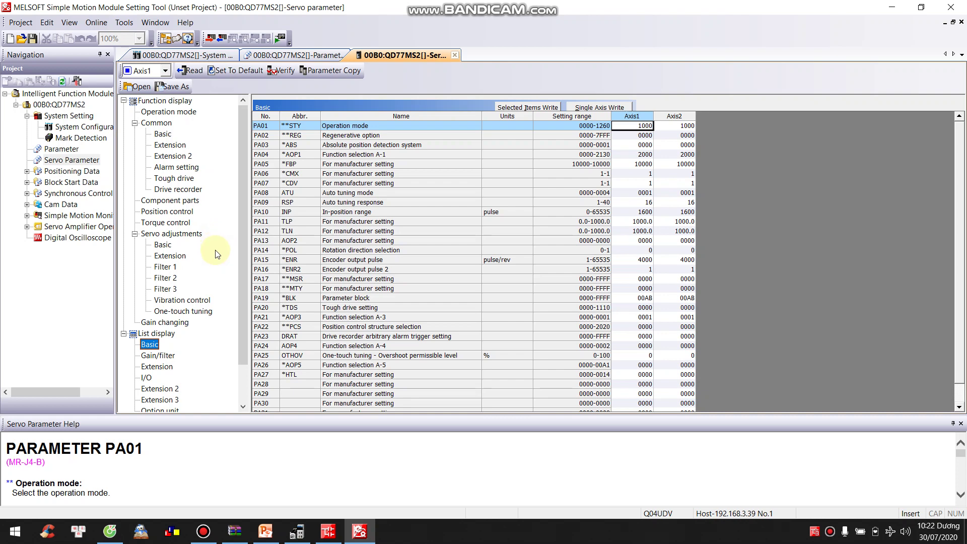
{"action": "left_click", "coordinate": [27, 171]}
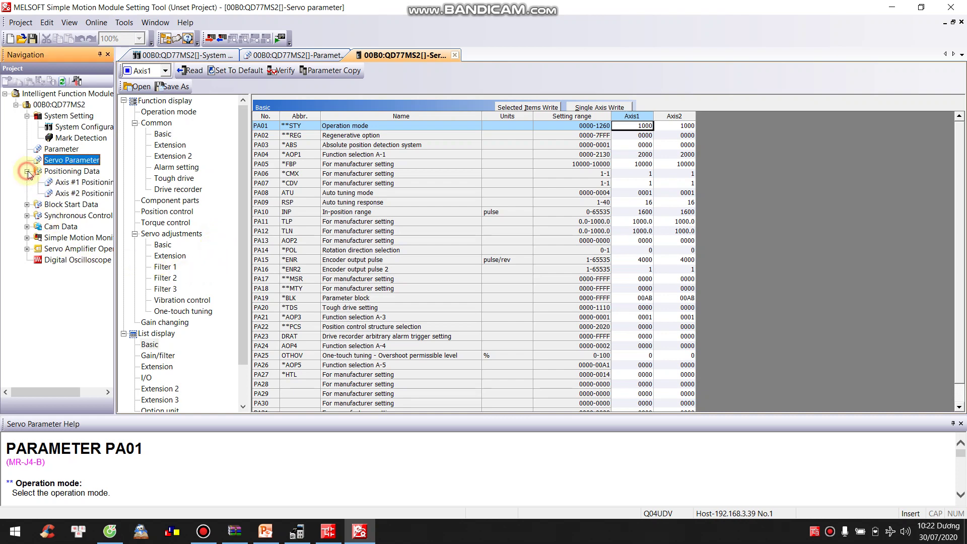
{"action": "double_click", "coordinate": [73, 182]}
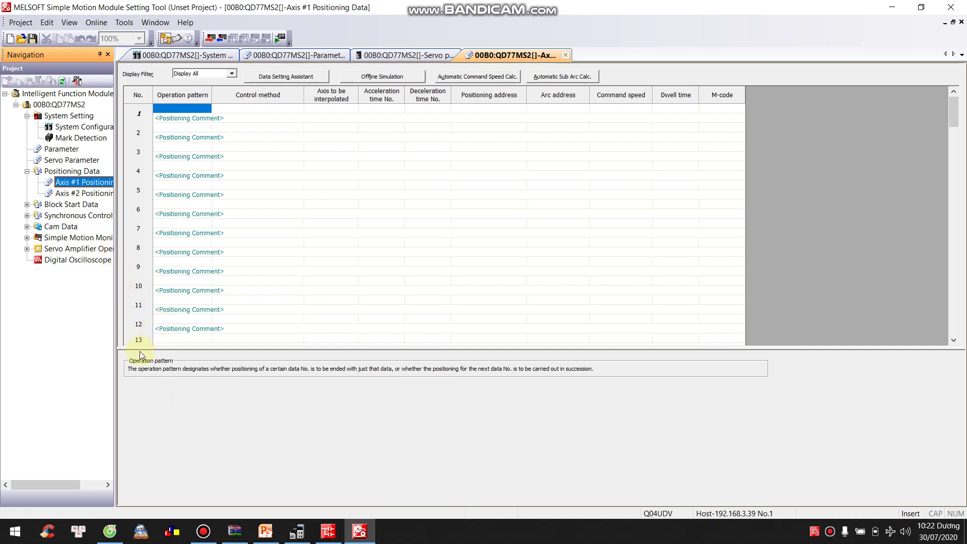
Return to the module parameters and copy the entire Axis #1 parameter column onto Axis #2
{"action": "double_click", "coordinate": [67, 151]}
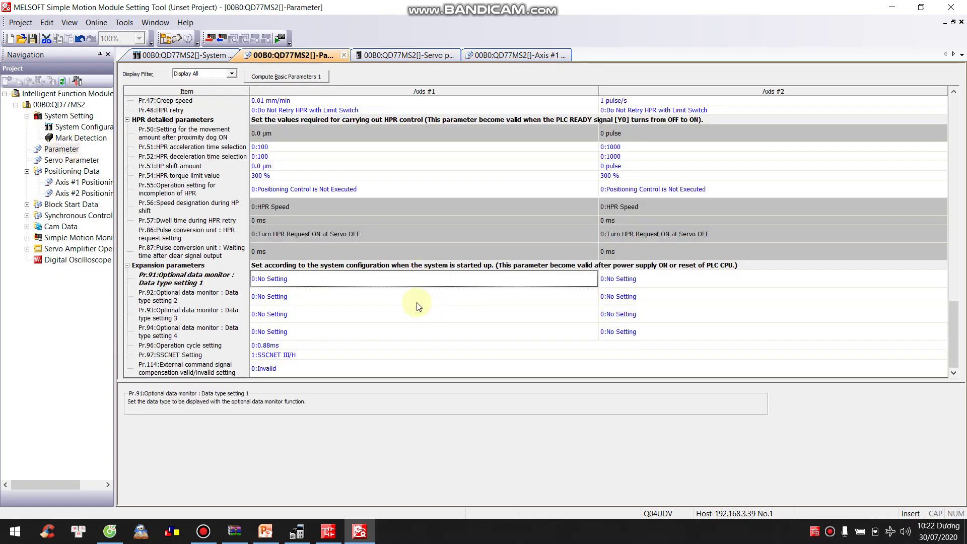
{"action": "scroll", "coordinate": [416, 306], "scroll_direction": "up", "scroll_amount": 10}
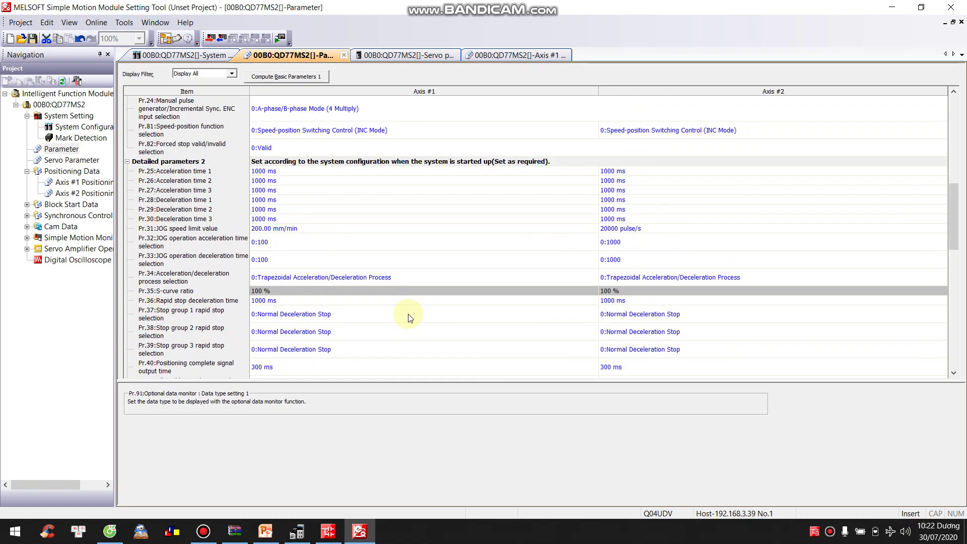
{"action": "scroll", "coordinate": [408, 323], "scroll_direction": "up", "scroll_amount": 5}
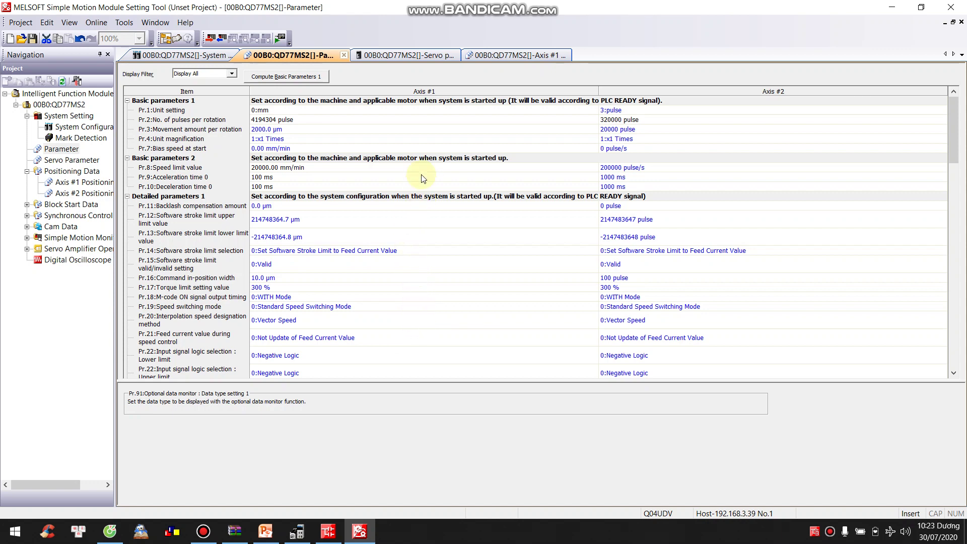
{"action": "left_click", "coordinate": [448, 94]}
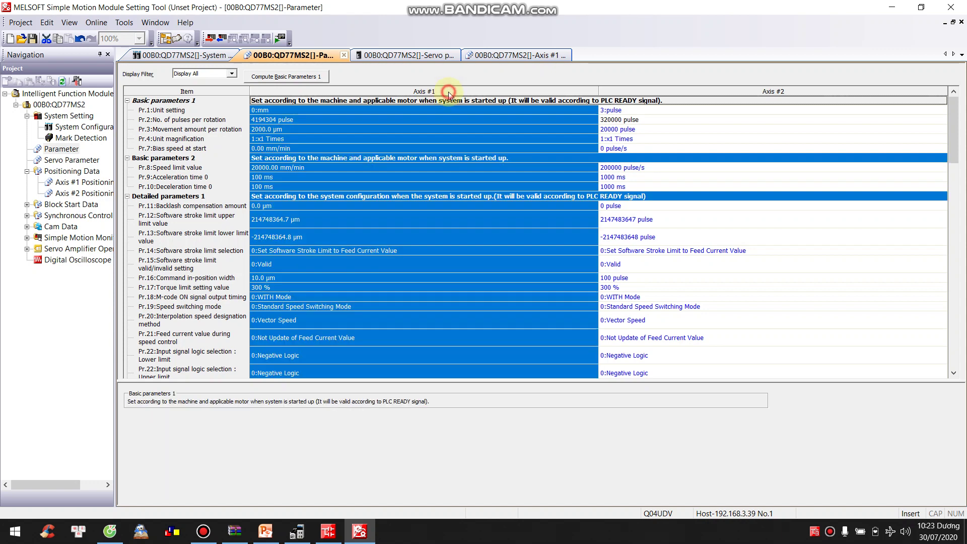
{"action": "right_click", "coordinate": [450, 125]}
{"action": "left_click", "coordinate": [479, 146]}
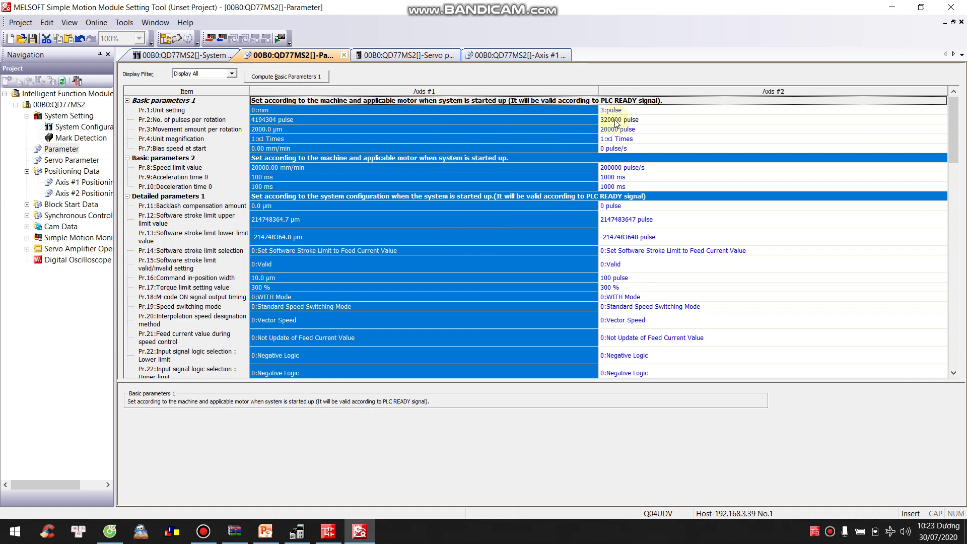
{"action": "left_click", "coordinate": [688, 90]}
{"action": "right_click", "coordinate": [688, 91]}
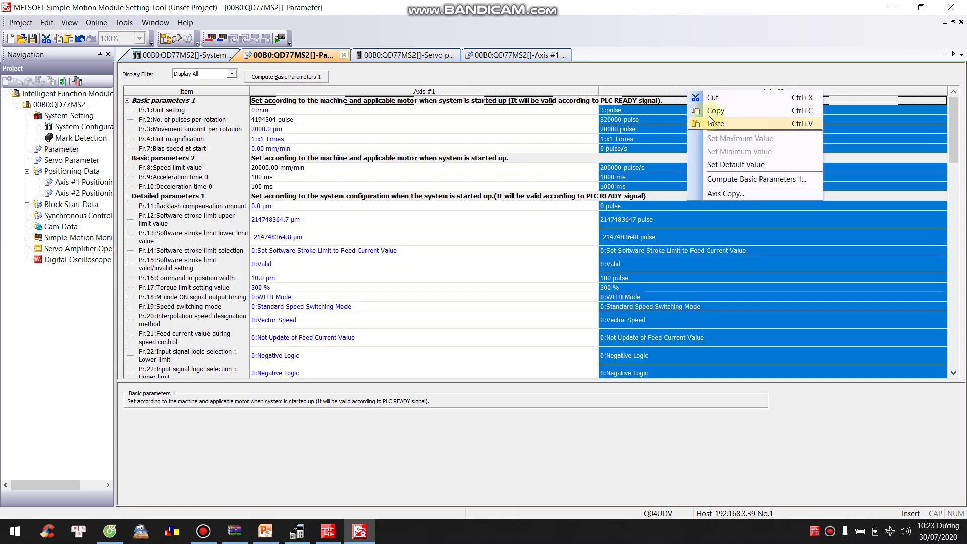
{"action": "left_click", "coordinate": [708, 124]}
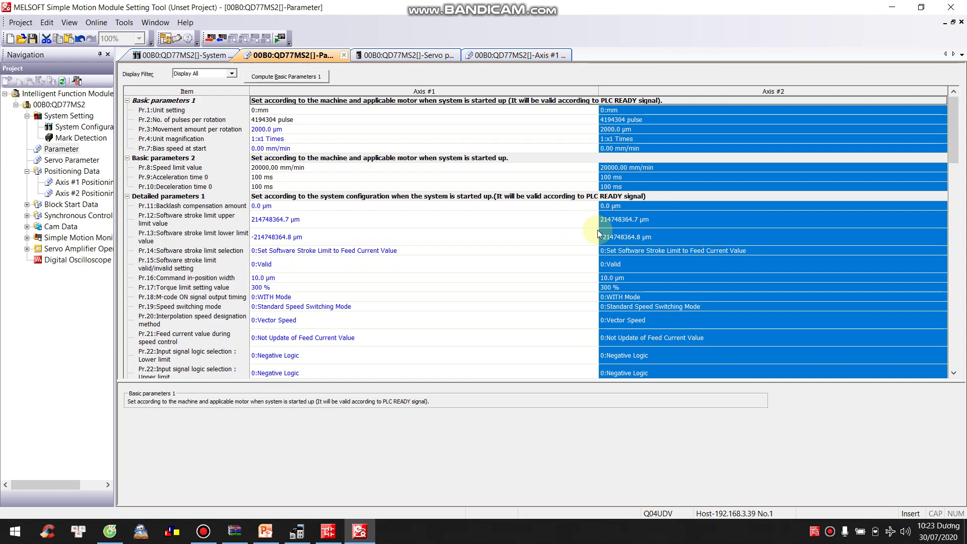
{"action": "left_click_drag", "start_coordinate": [952, 132], "coordinate": [935, 124]}
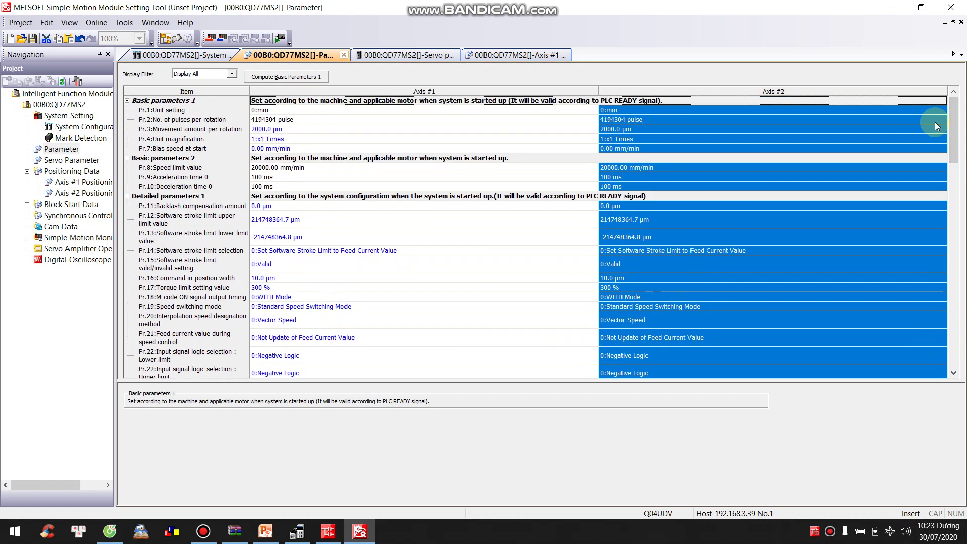